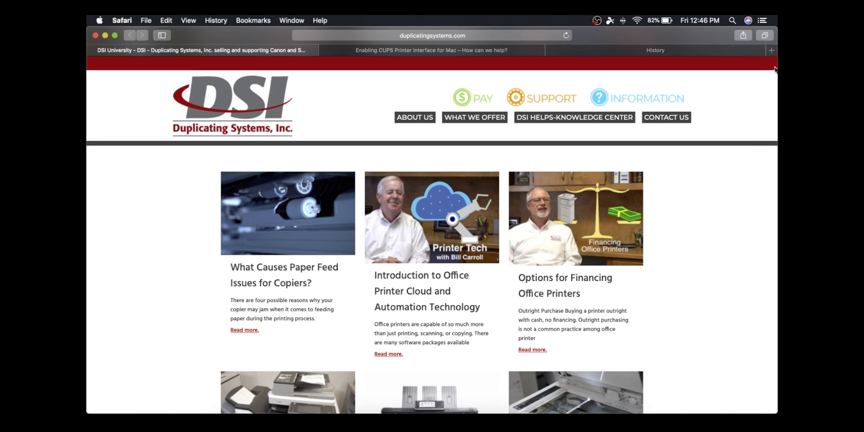
Open the CUPS web interface at localhost:631 in a new browser tab and go to its printers page.
{"action": "left_click", "coordinate": [771, 51]}
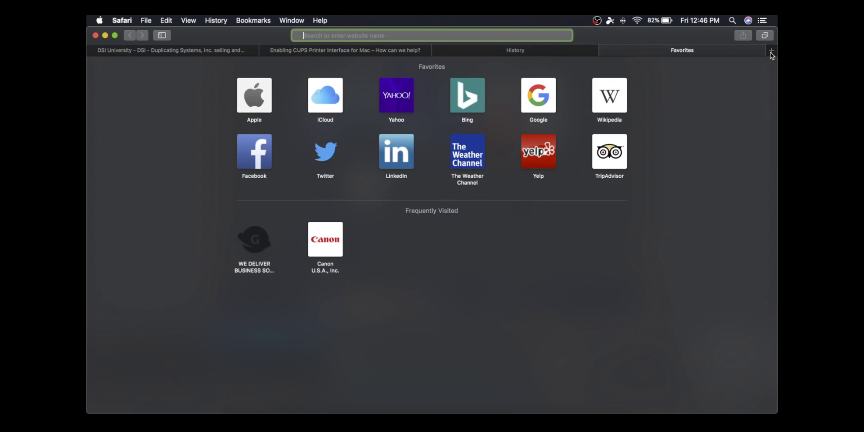
{"action": "type", "text": "localhost:631"}
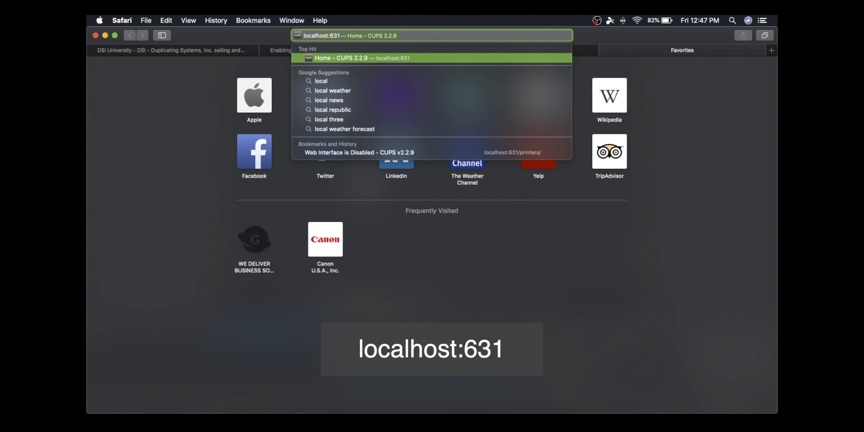
{"action": "key", "text": "Return"}
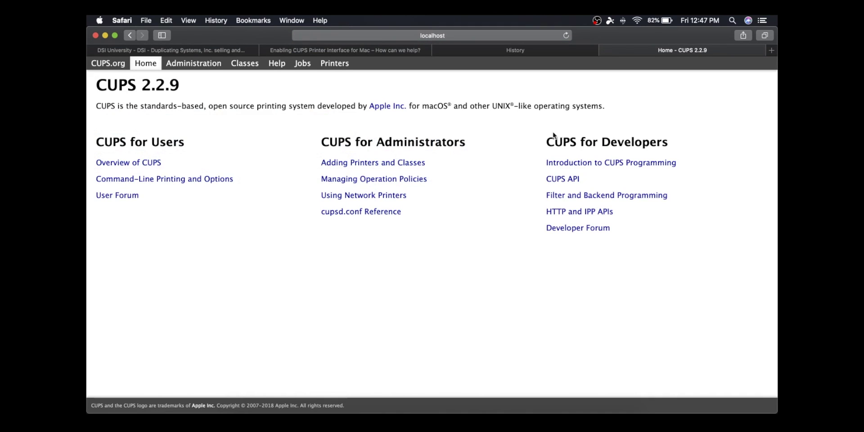
{"action": "left_click", "coordinate": [335, 66]}
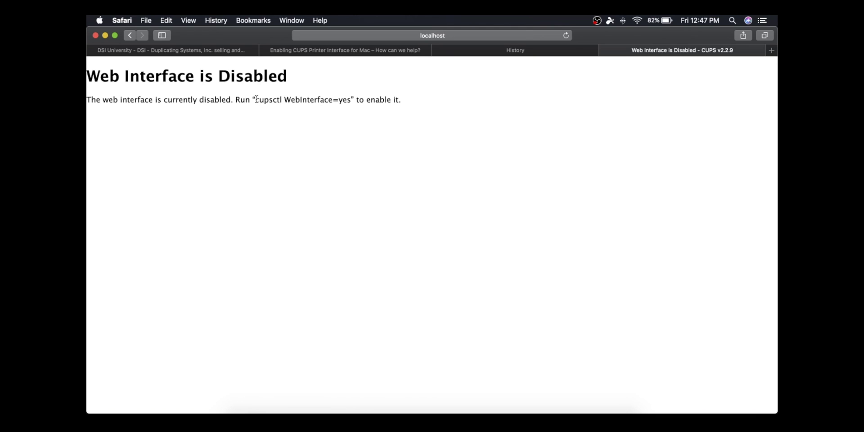
Copy the command "cupsctl WebInterface=yes" from the page and run it in Terminal.
{"action": "left_click_drag", "start_coordinate": [256, 99], "coordinate": [352, 100]}
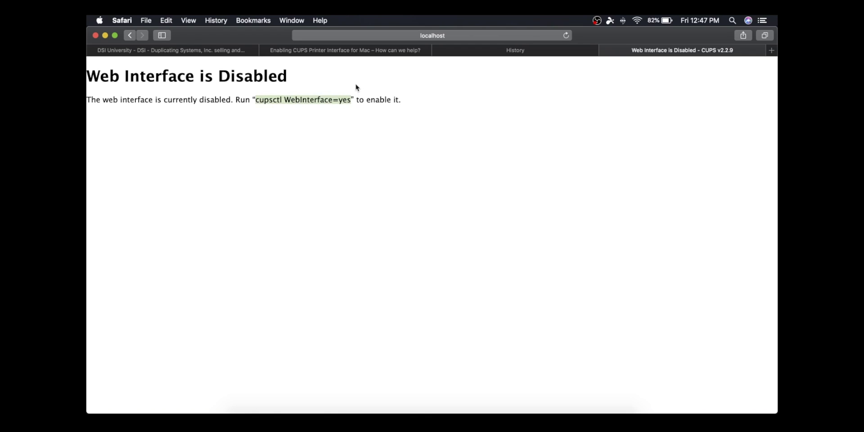
{"action": "key", "text": "super+c"}
{"action": "left_click", "coordinate": [731, 21]}
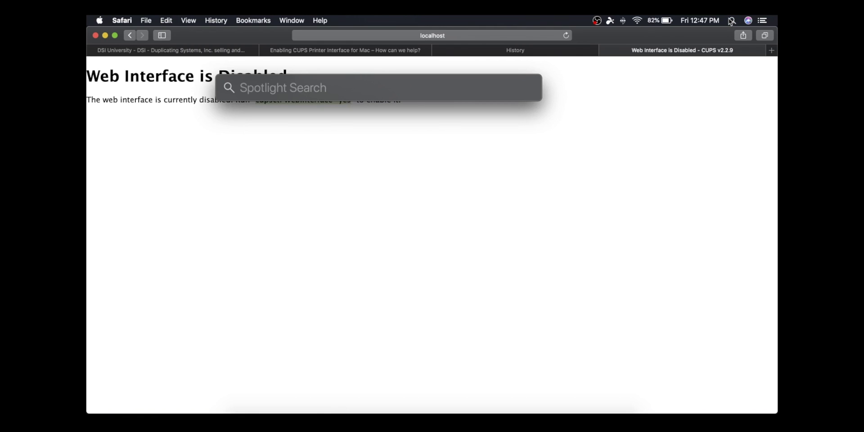
{"action": "type", "text": "termin"}
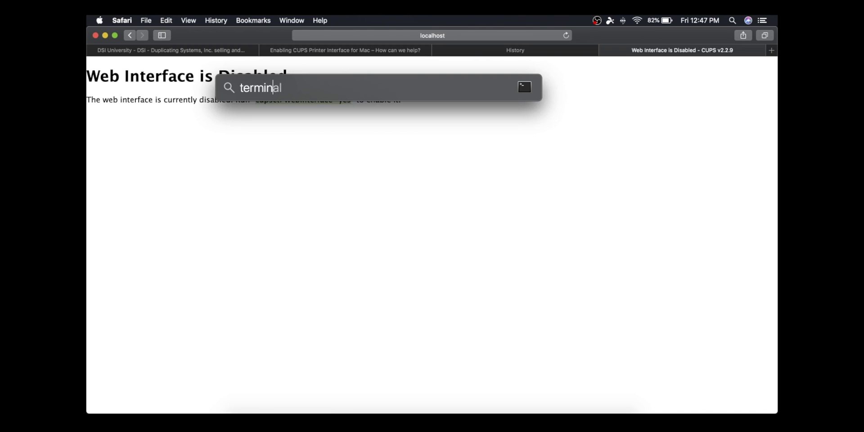
{"action": "type", "text": "al"}
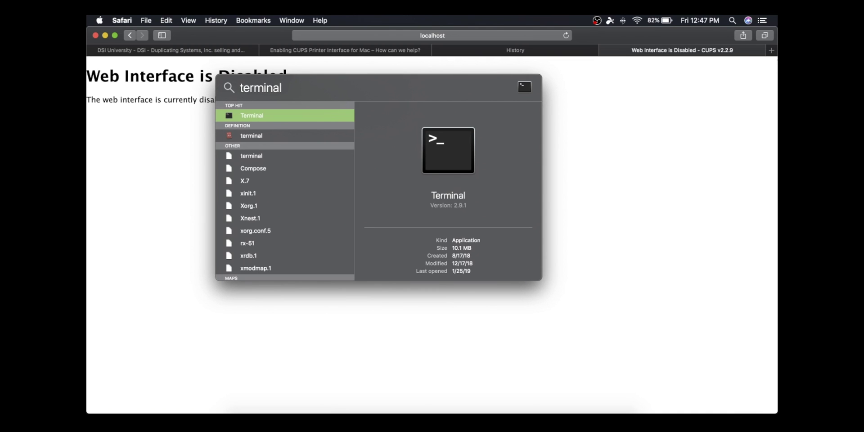
{"action": "left_click", "coordinate": [323, 120]}
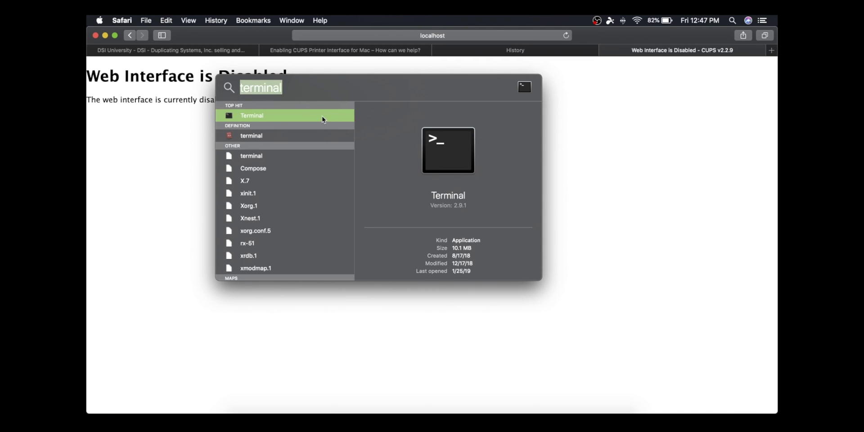
{"action": "left_click", "coordinate": [324, 120]}
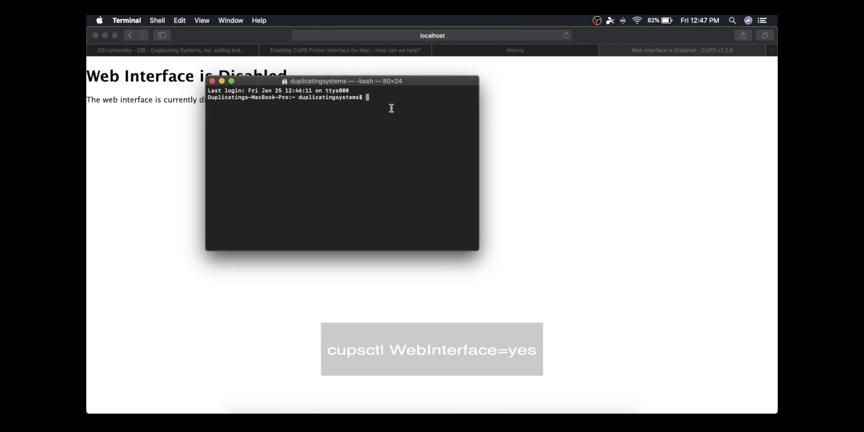
{"action": "key", "text": "super+v"}
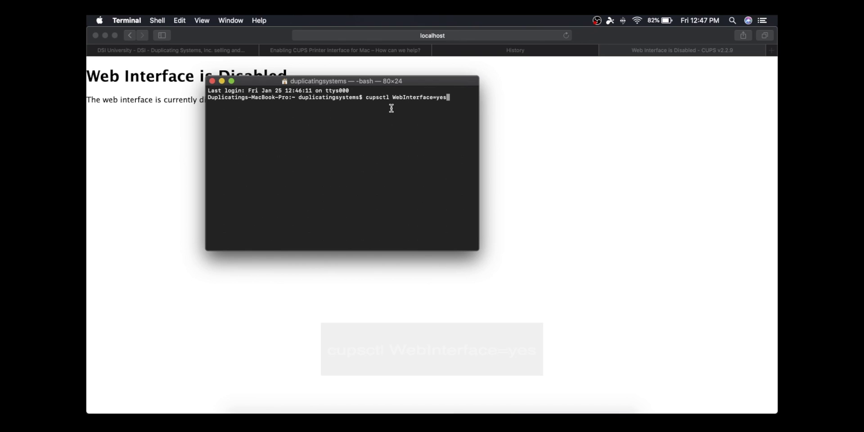
{"action": "key", "text": "Return"}
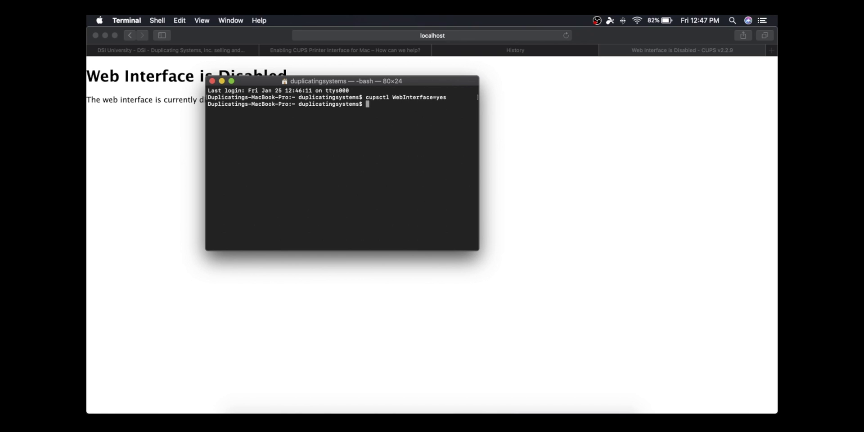
Switch back to Safari, reload the CUPS page and open the C350 printer's details.
{"action": "left_click", "coordinate": [539, 128]}
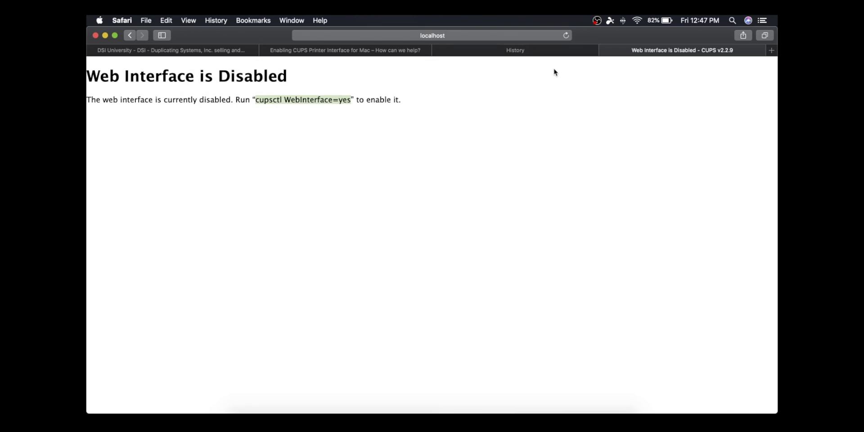
{"action": "left_click", "coordinate": [566, 37]}
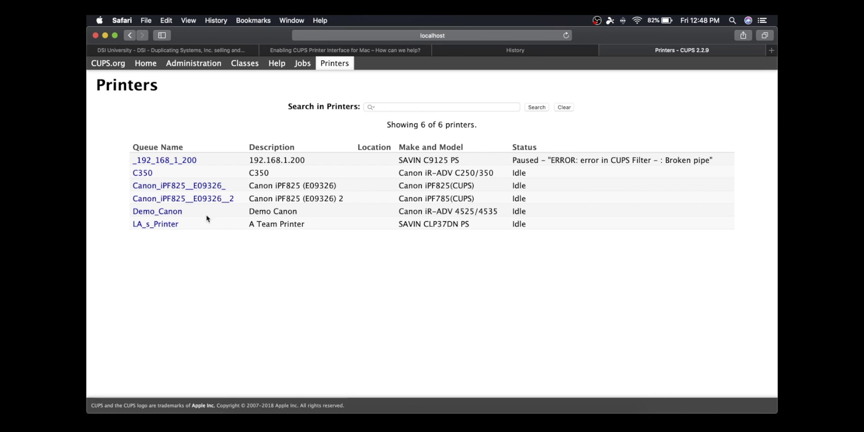
{"action": "left_click", "coordinate": [142, 173]}
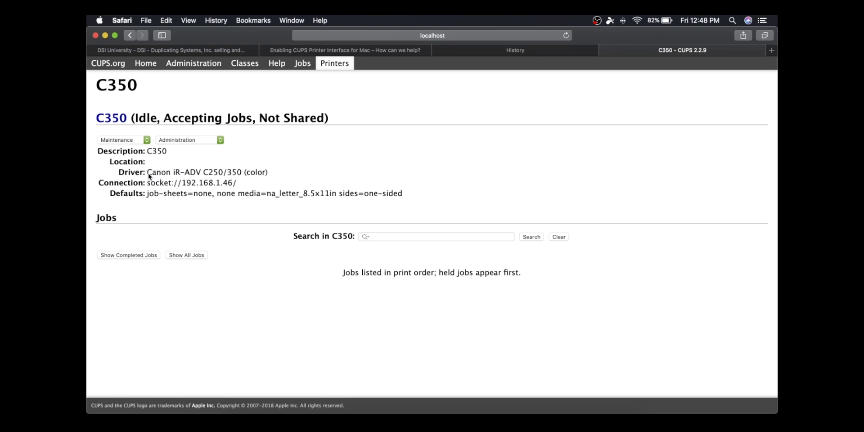
Open the Set Default Options page for the C350 printer.
{"action": "left_click", "coordinate": [202, 143]}
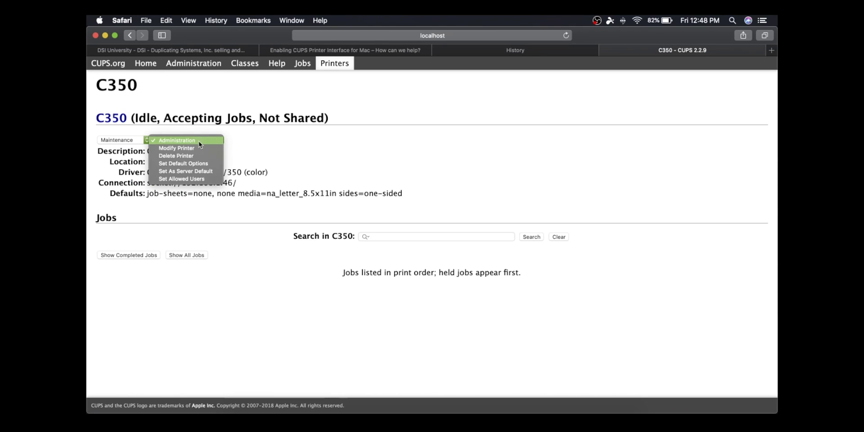
{"action": "left_click", "coordinate": [255, 155]}
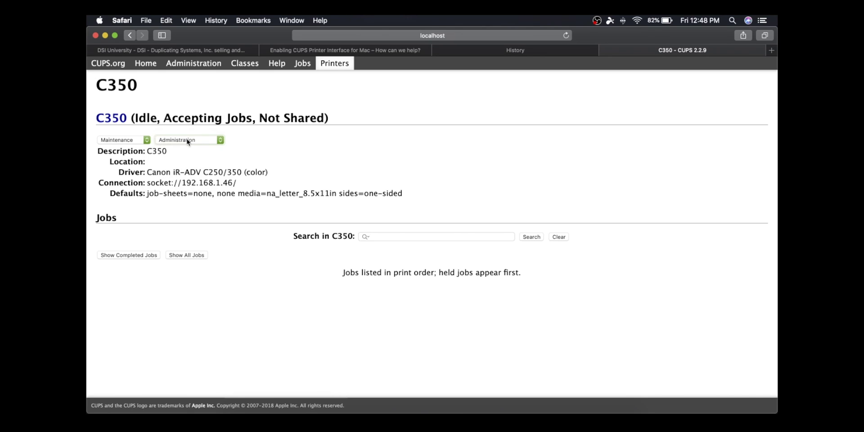
{"action": "left_click", "coordinate": [203, 140]}
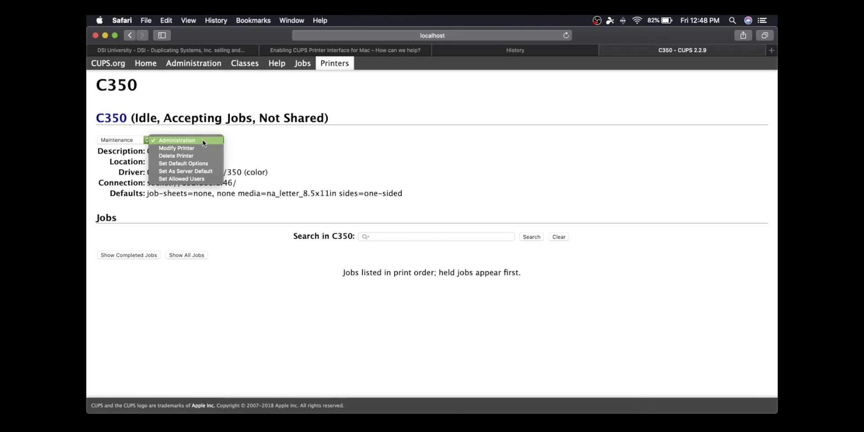
{"action": "left_click", "coordinate": [202, 164]}
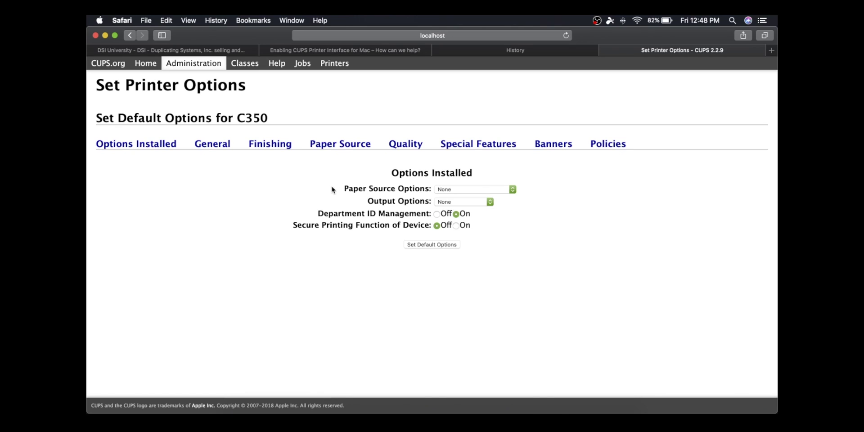
Set the C350's default color mode to Black and White in the quality options.
{"action": "left_click", "coordinate": [418, 149]}
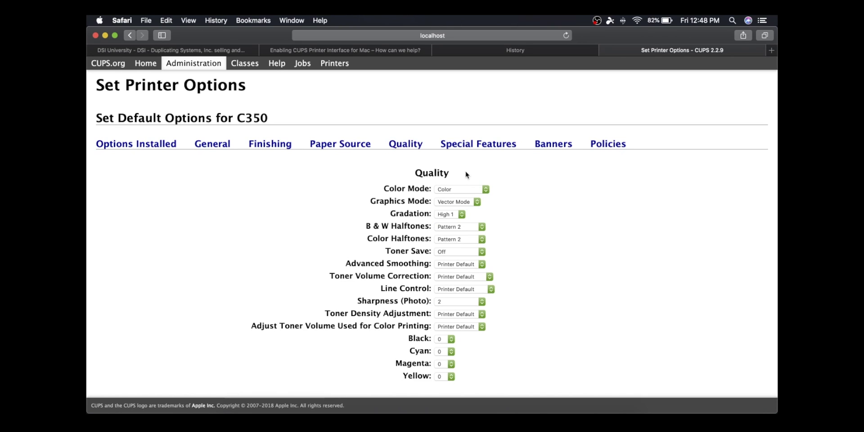
{"action": "left_click", "coordinate": [474, 190]}
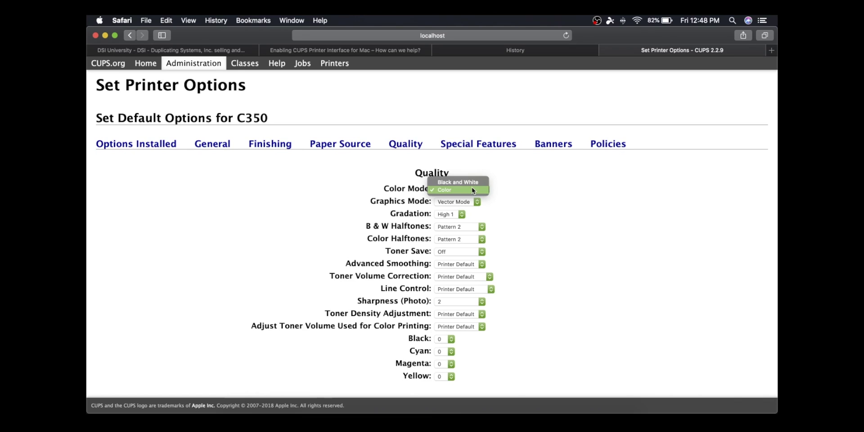
{"action": "left_click", "coordinate": [477, 183]}
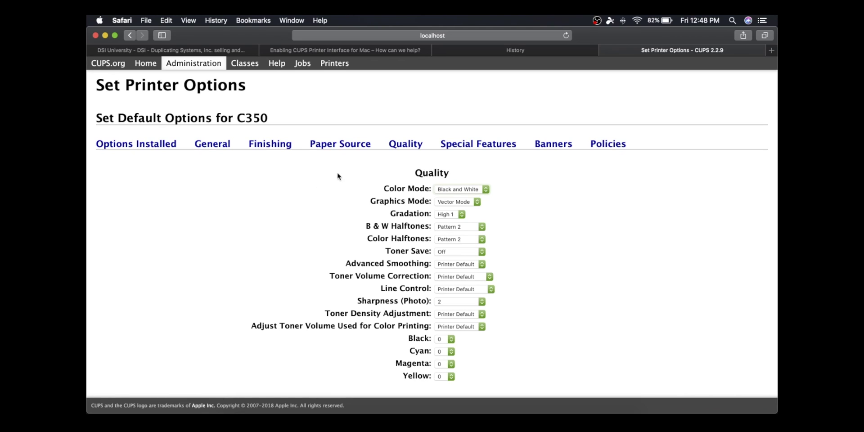
Look over the general options, and choose 2-sided Printing as the print style in the finishing options.
{"action": "left_click", "coordinate": [217, 146]}
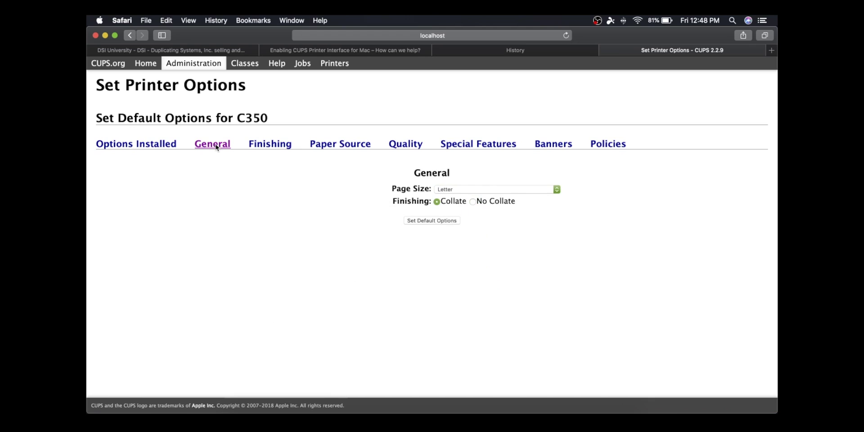
{"action": "left_click", "coordinate": [270, 145]}
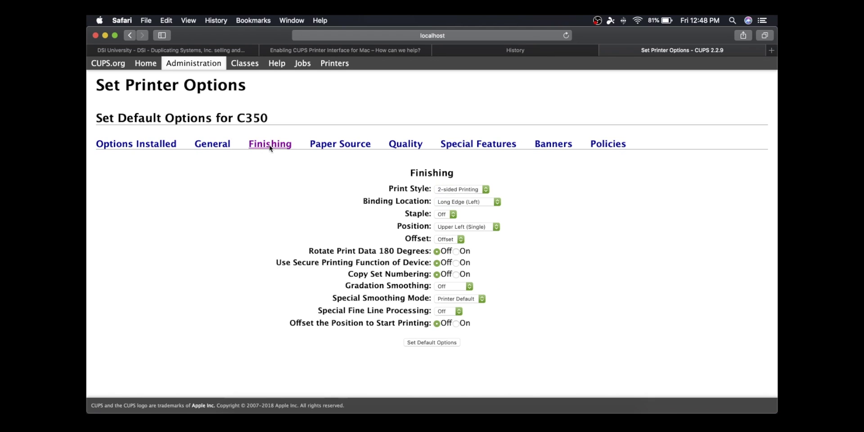
{"action": "left_click", "coordinate": [452, 190]}
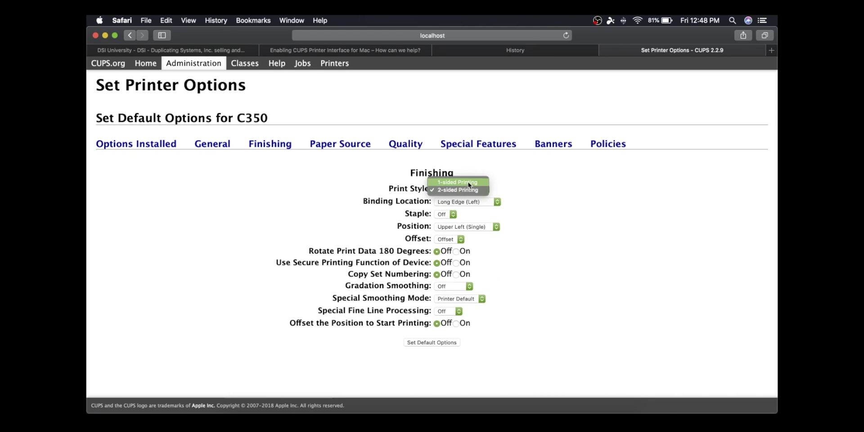
{"action": "left_click", "coordinate": [470, 190]}
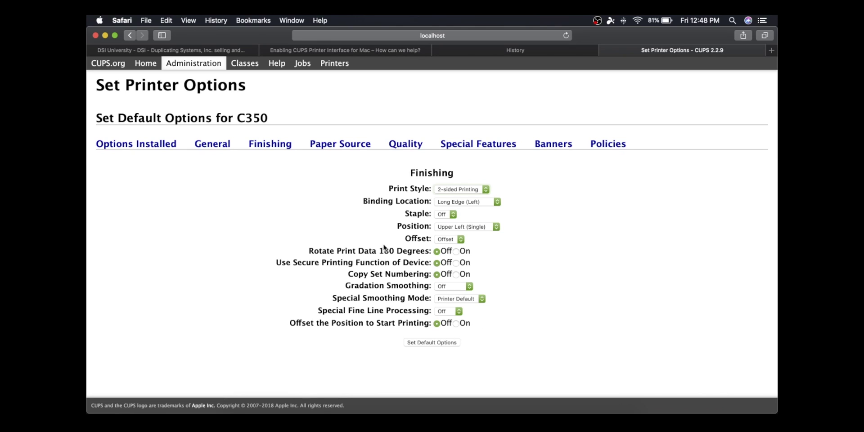
Submit the C350's default options and log in as Duplicating Systems with the account password.
{"action": "left_click", "coordinate": [439, 344]}
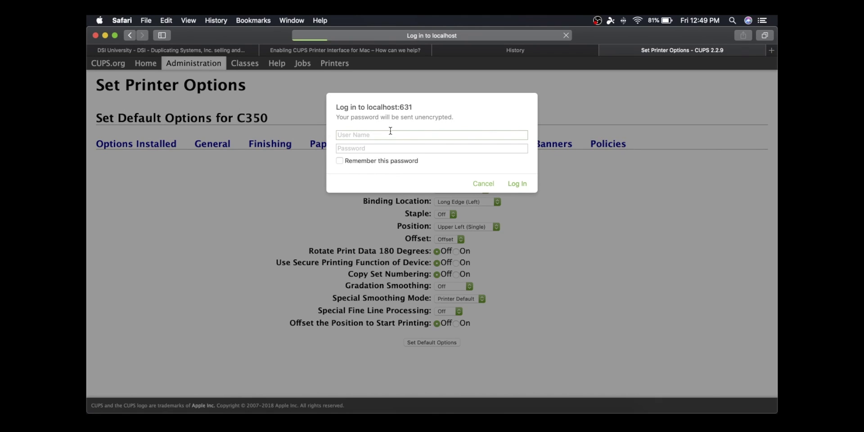
{"action": "type", "text": "Duplicating Systems"}
{"action": "key", "text": "Tab"}
{"action": "type", "text": "•••"}
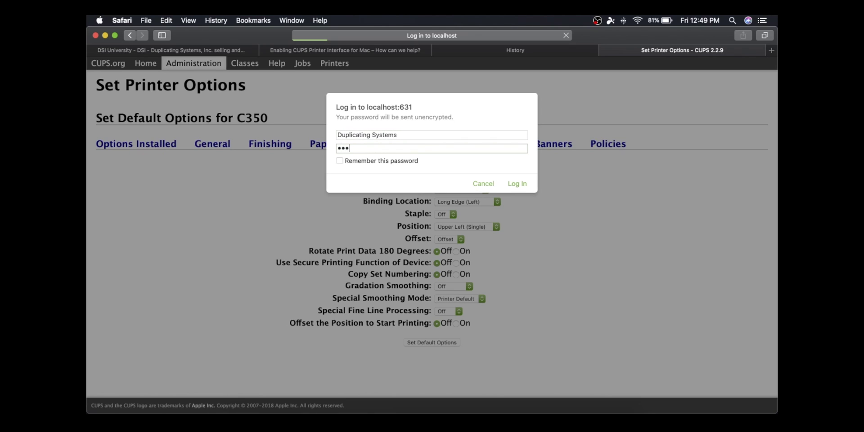
{"action": "type", "text": "•••"}
{"action": "left_click", "coordinate": [522, 184]}
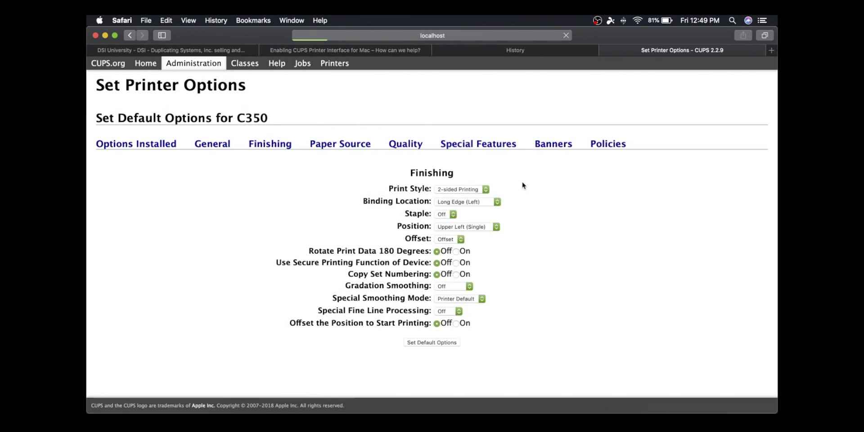